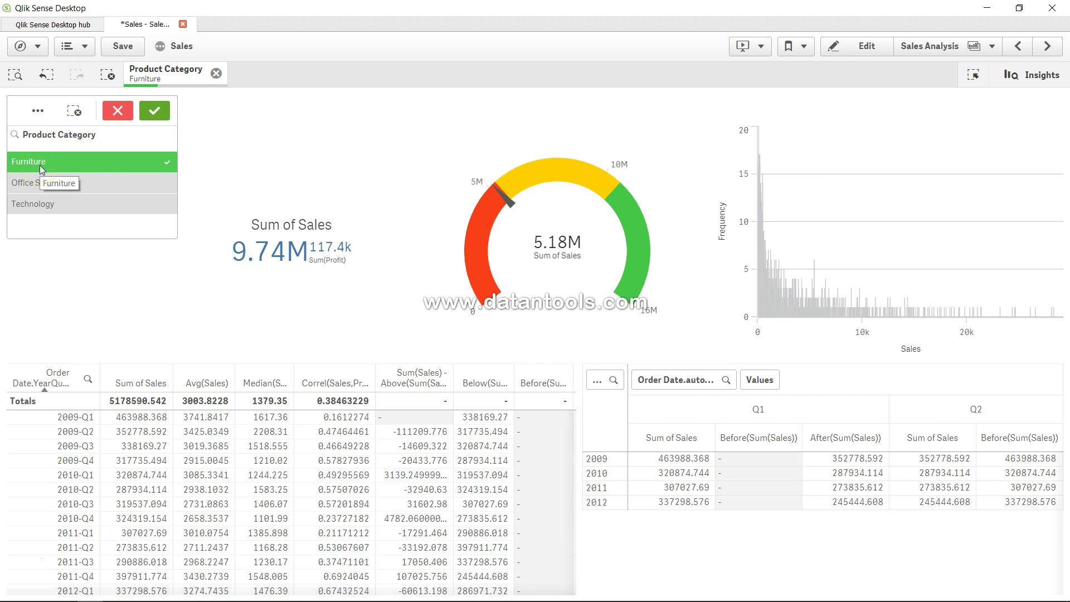
Select Furniture in the Product Category filter pane.
{"action": "left_click", "coordinate": [68, 167]}
Save a bookmark BM_Furniture described as 'Furniture related informatoin'.
{"action": "left_click", "coordinate": [806, 52]}
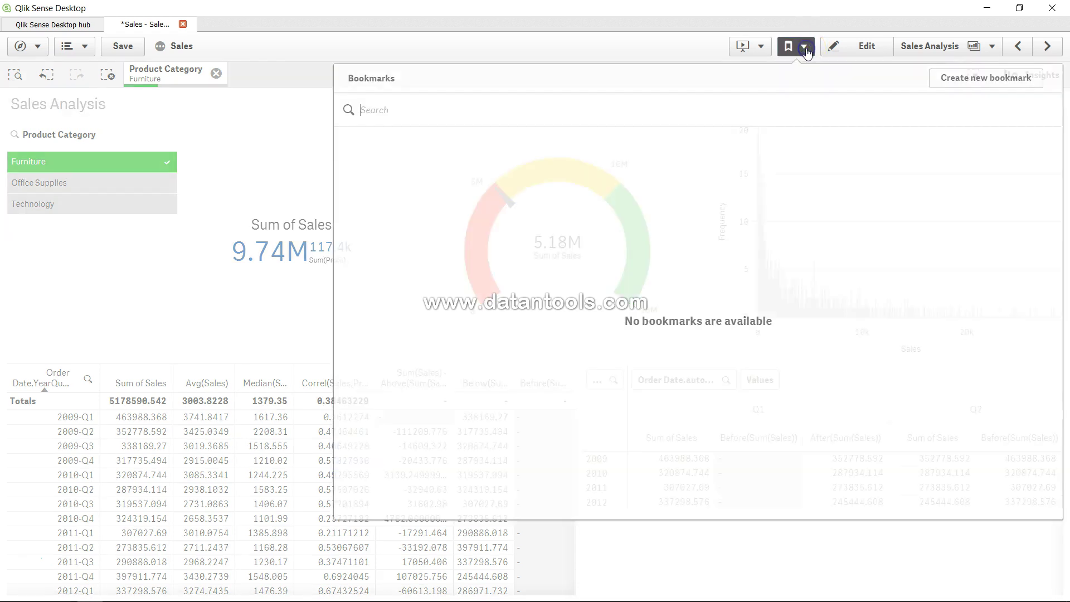
{"action": "left_click", "coordinate": [958, 83]}
{"action": "type", "text": "BM"}
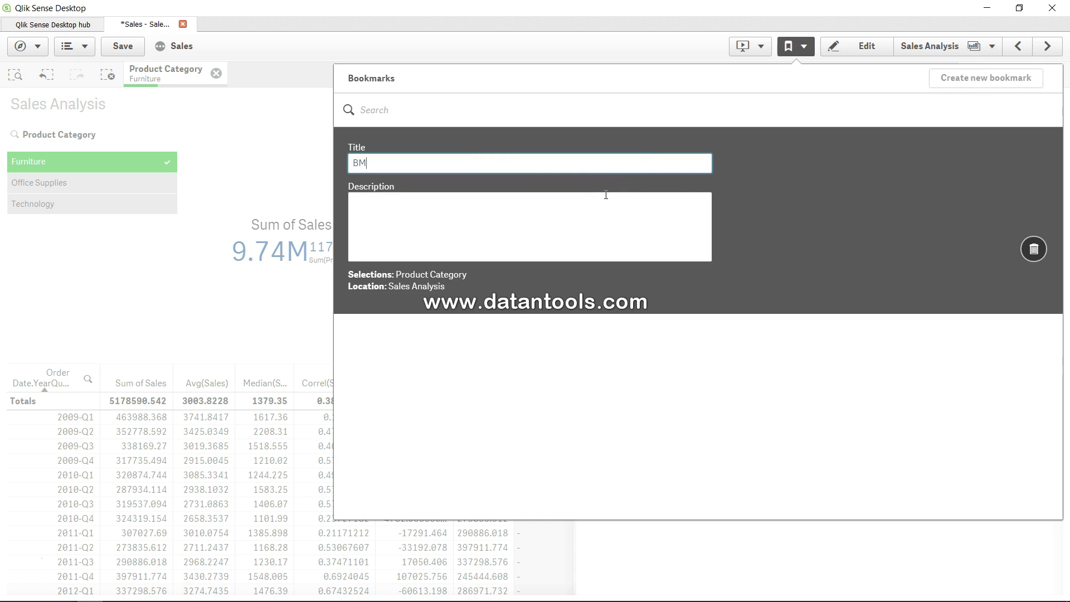
{"action": "type", "text": "_Furniture"}
{"action": "left_click", "coordinate": [606, 195]}
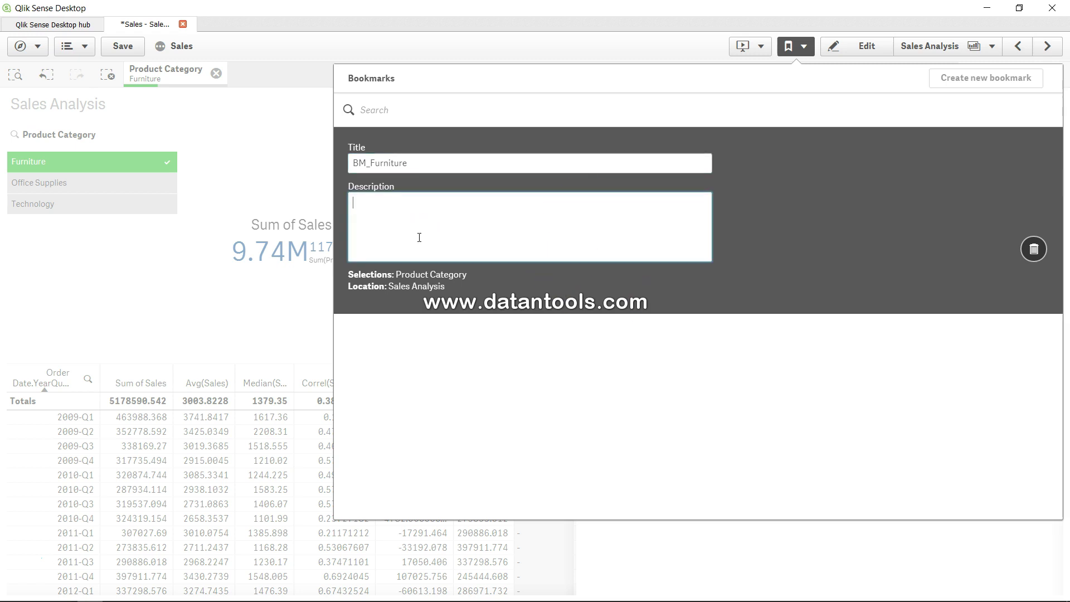
{"action": "type", "text": "Furniture related informatoin"}
{"action": "left_click", "coordinate": [629, 381]}
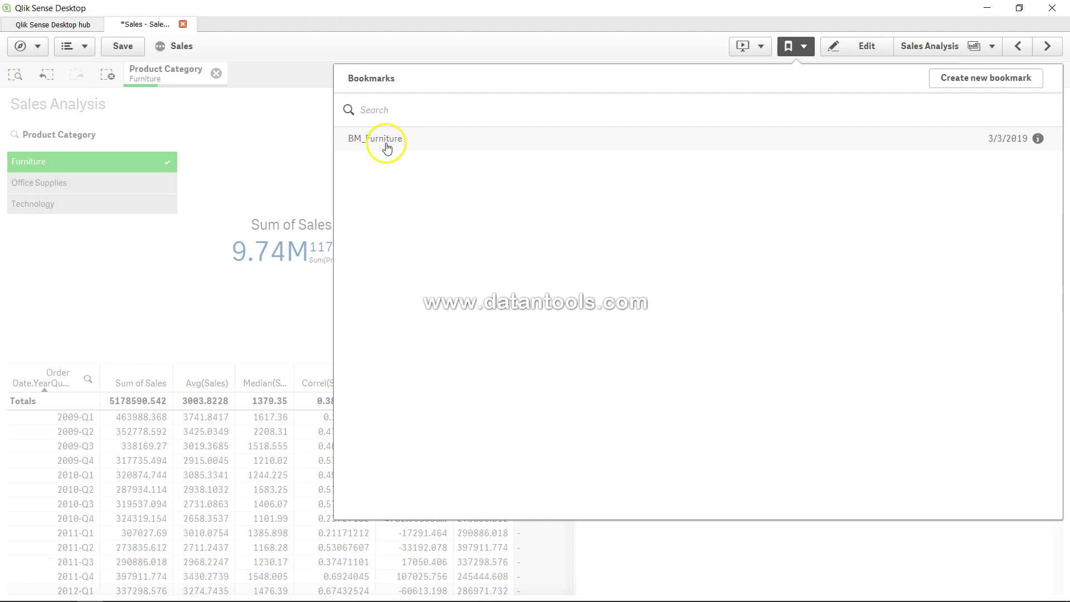
Apply BM_Furniture, clear the Product Category selection, then reapply BM_Furniture to restore Furniture.
{"action": "left_click", "coordinate": [386, 145]}
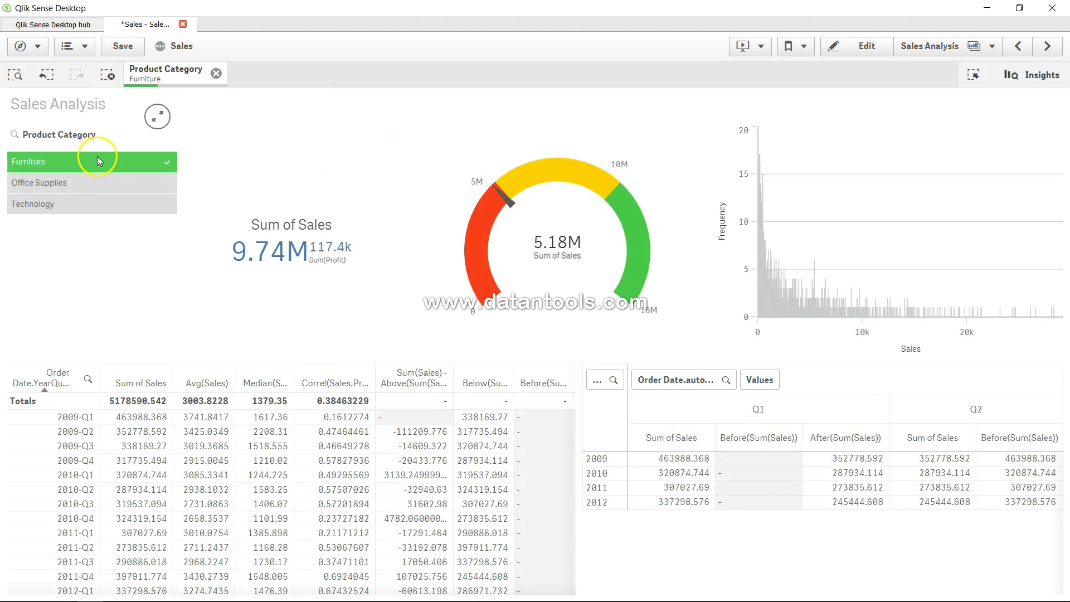
{"action": "left_click", "coordinate": [215, 73]}
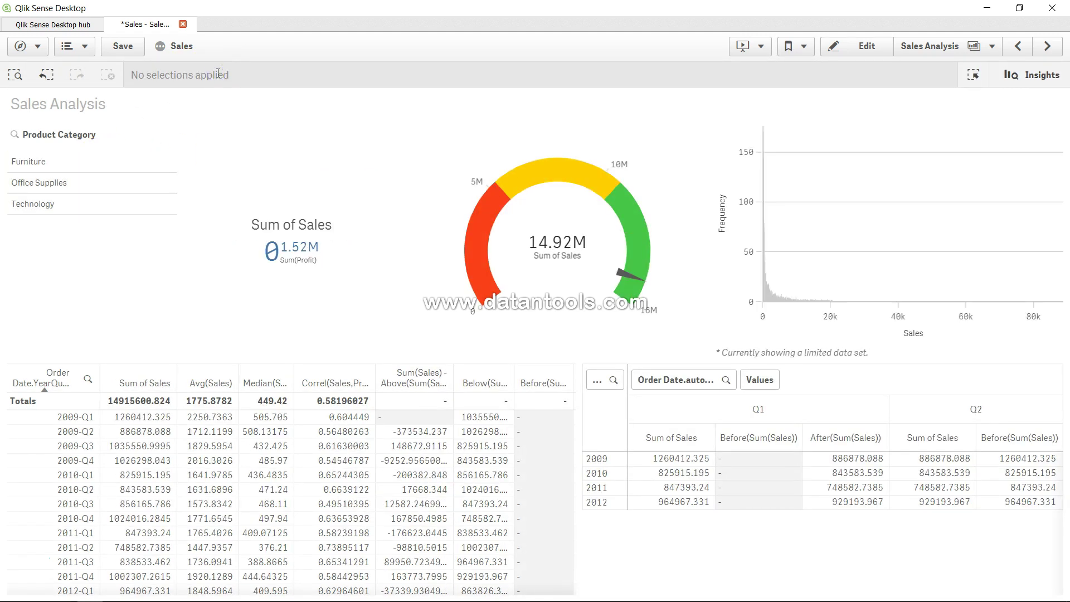
{"action": "left_click", "coordinate": [790, 46]}
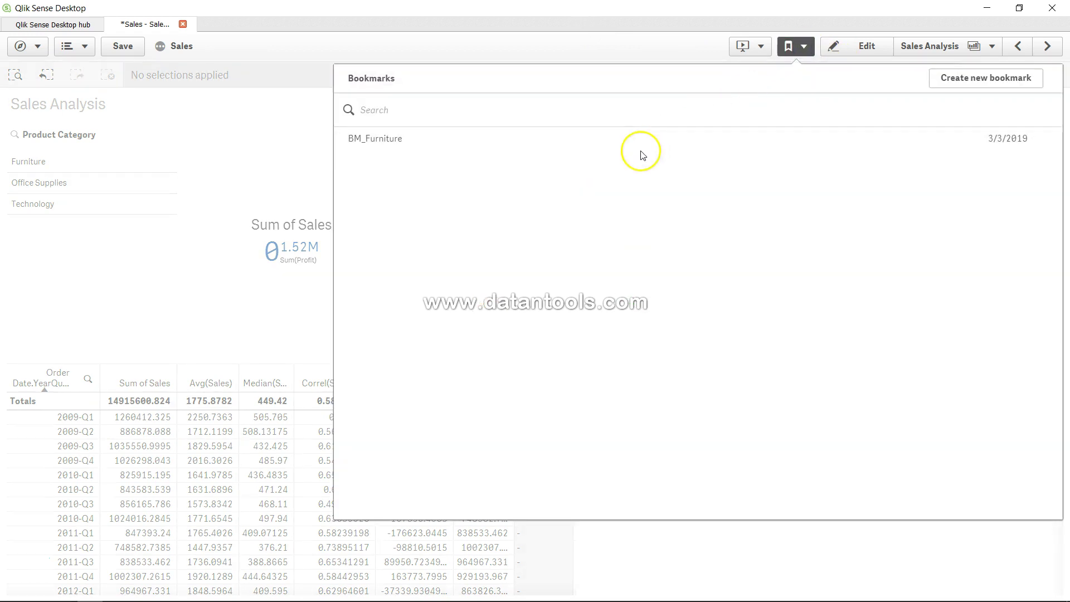
{"action": "left_click", "coordinate": [636, 148]}
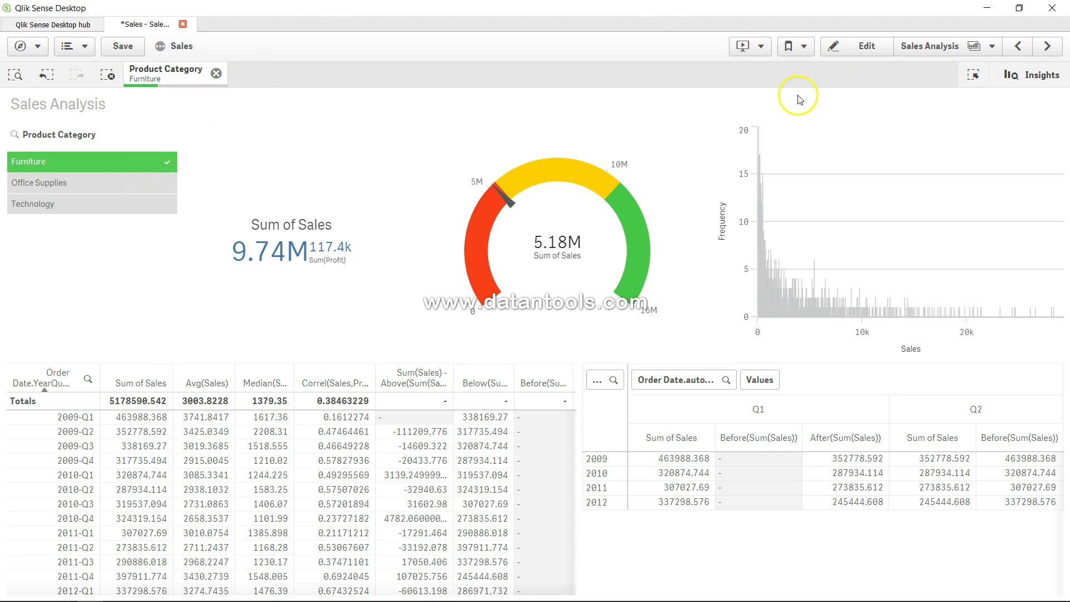
Change the Sum of Sales KPI expression to Sum({BM_Furniture * $}Sales).
{"action": "left_click", "coordinate": [861, 47]}
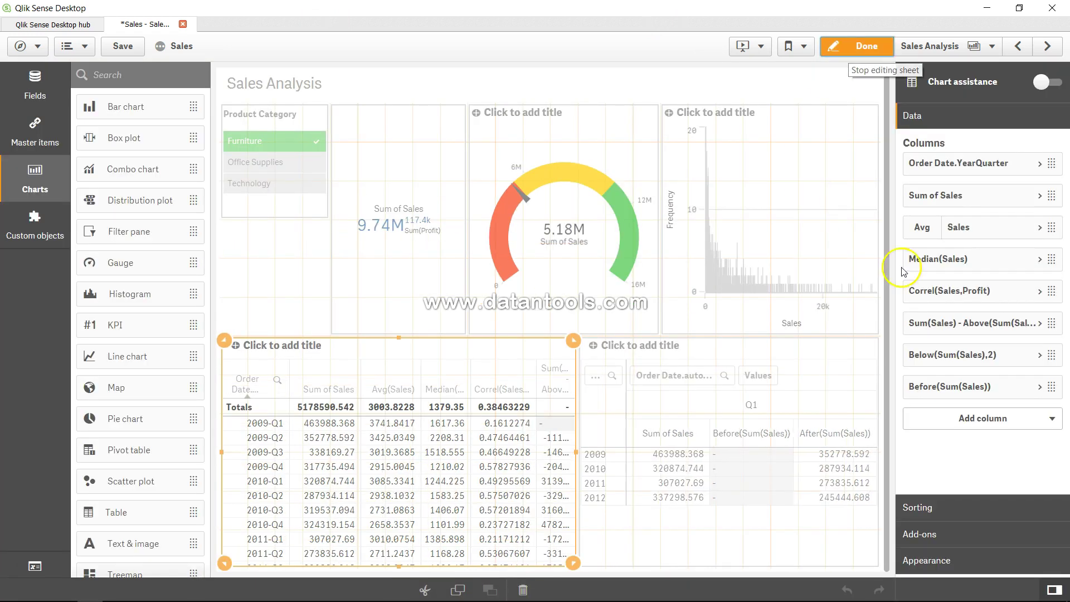
{"action": "left_click", "coordinate": [440, 111]}
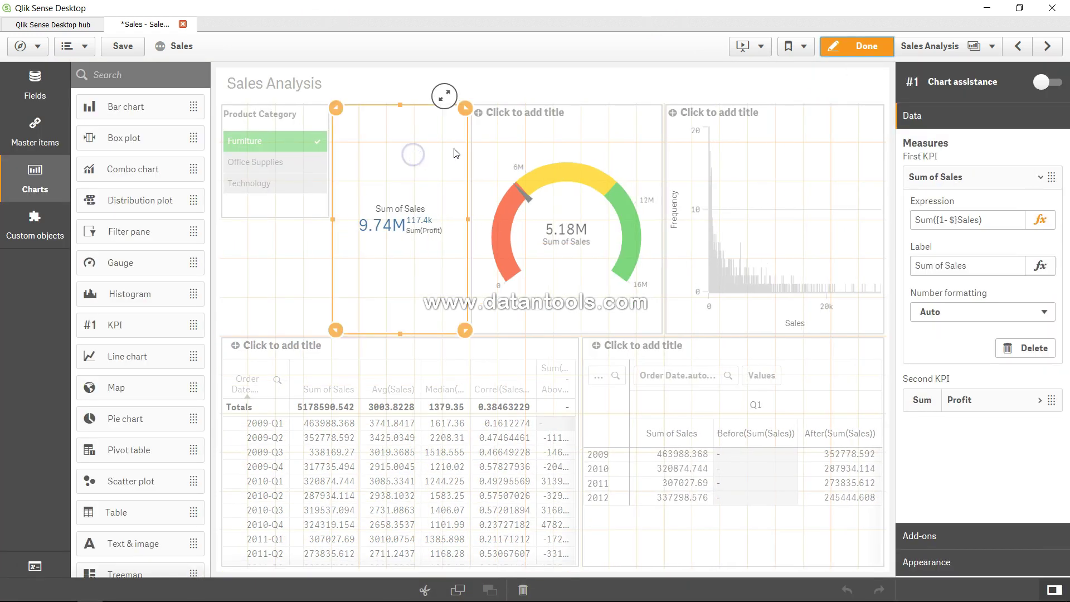
{"action": "left_click", "coordinate": [960, 219]}
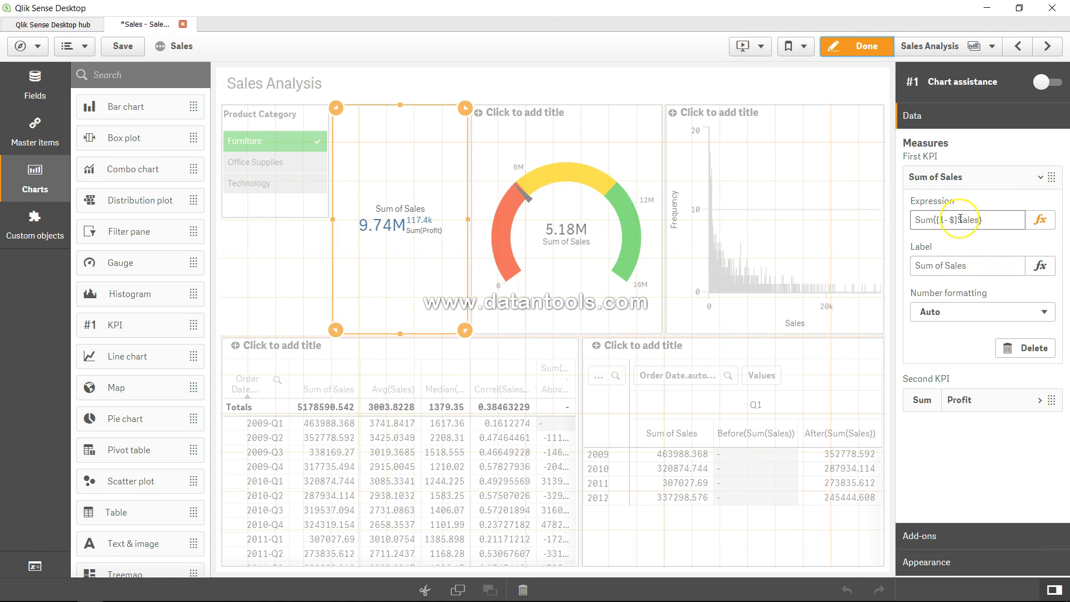
{"action": "left_click", "coordinate": [1040, 220]}
{"action": "left_click_drag", "start_coordinate": [141, 89], "coordinate": [88, 88]}
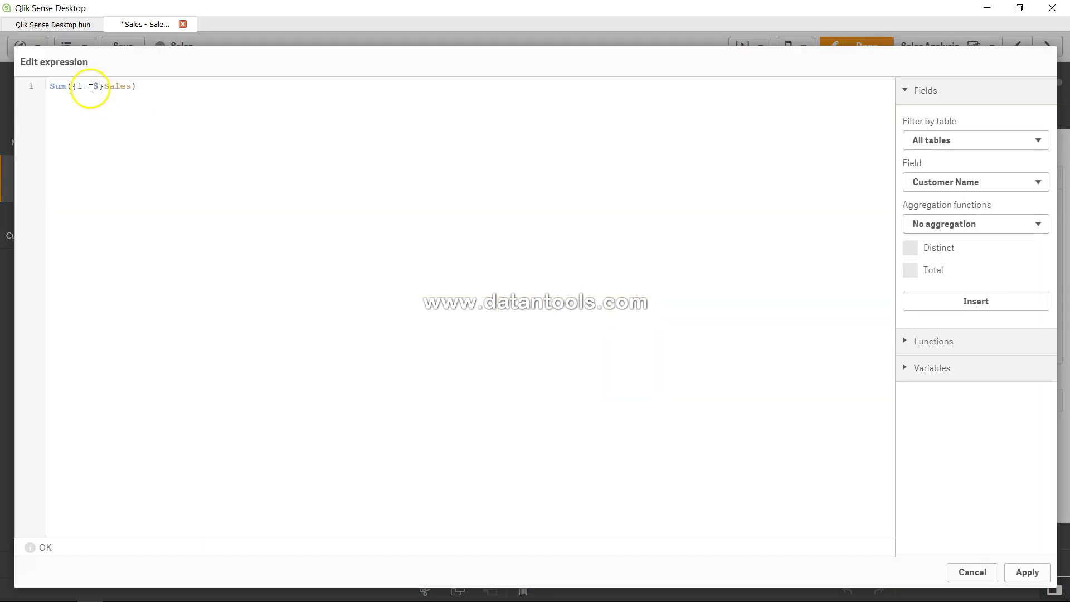
{"action": "left_click", "coordinate": [88, 86]}
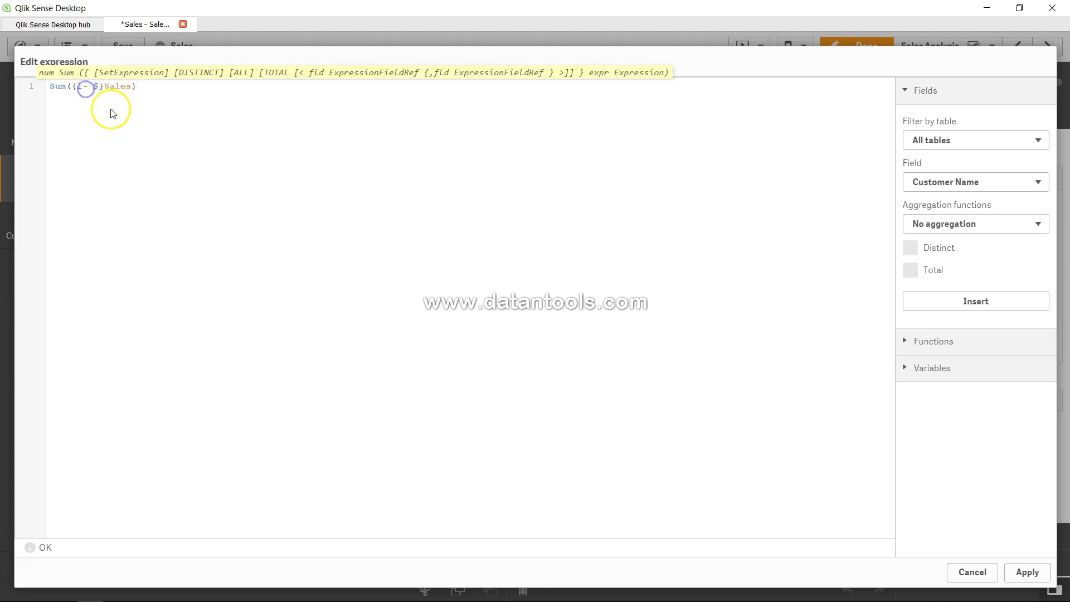
{"action": "key", "text": "BackSpace"}
{"action": "key", "text": "BackSpace"}
{"action": "type", "text": "BM_Furniture"}
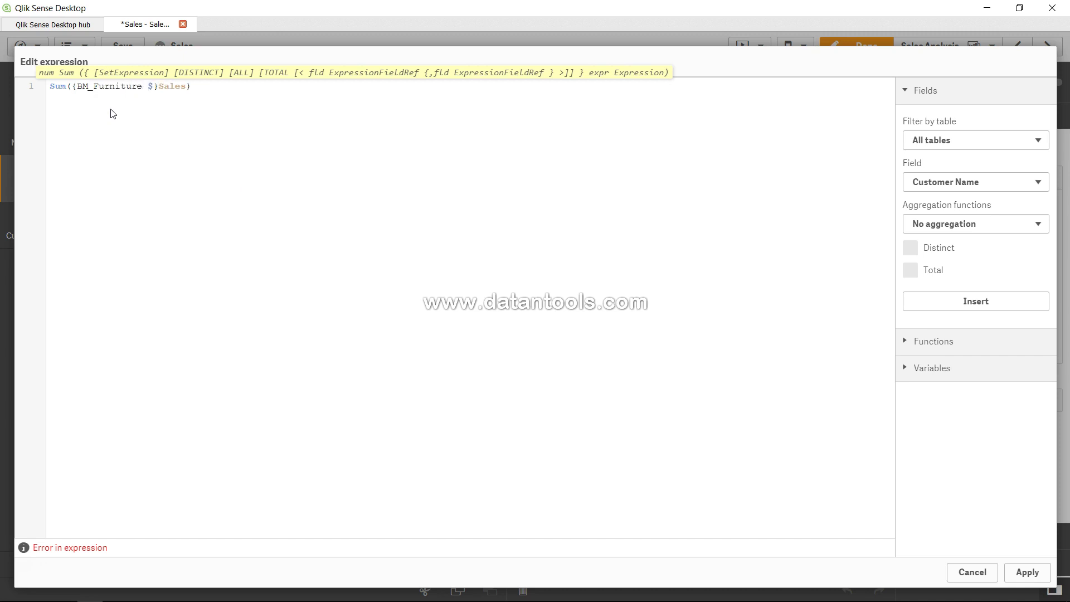
{"action": "type", "text": " *"}
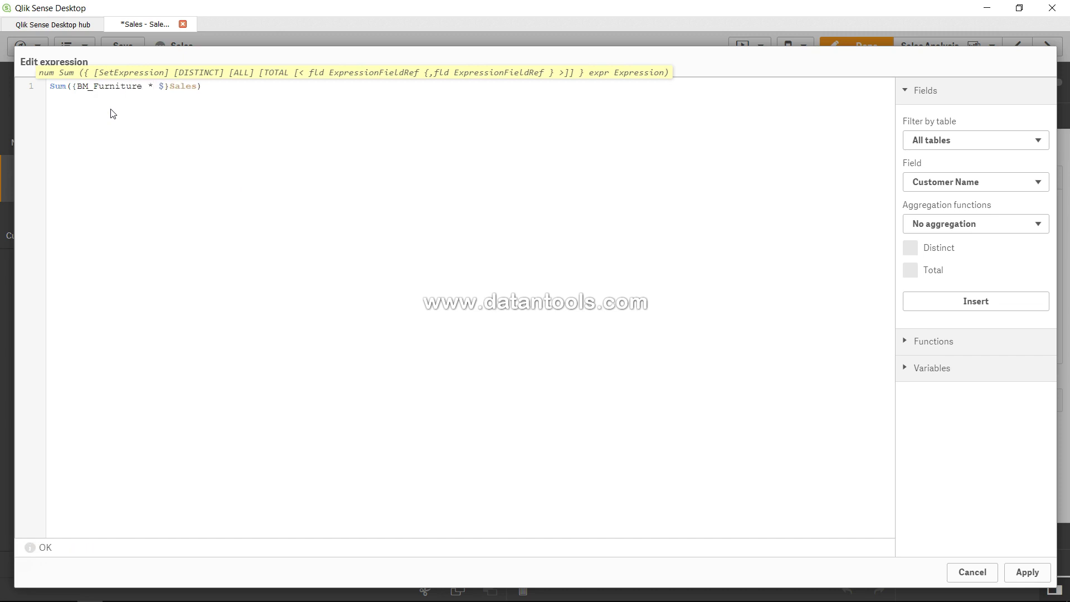
{"action": "left_click", "coordinate": [243, 85]}
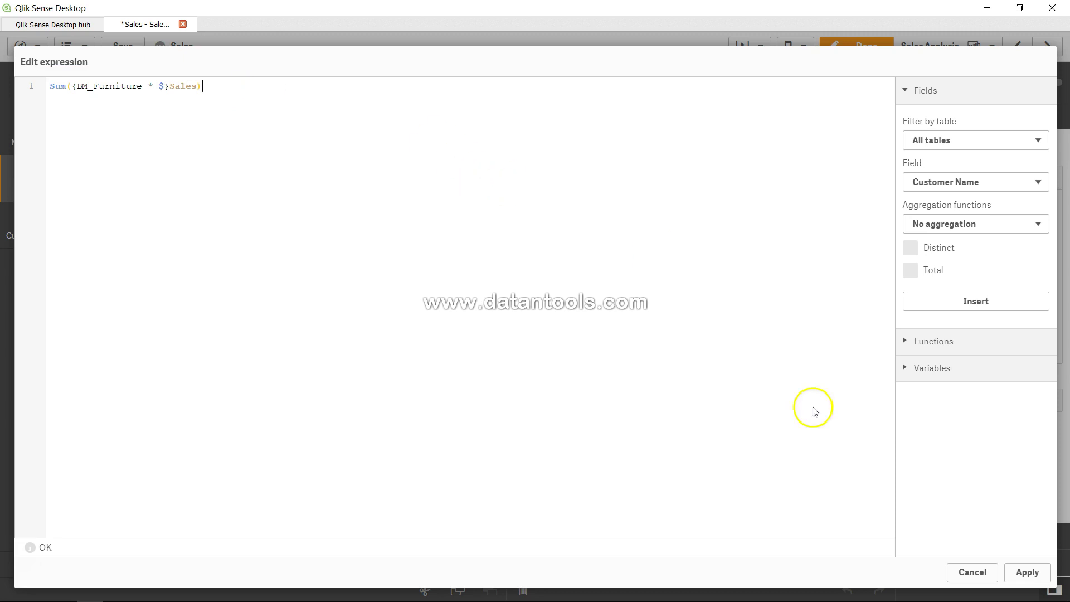
{"action": "left_click", "coordinate": [1028, 572]}
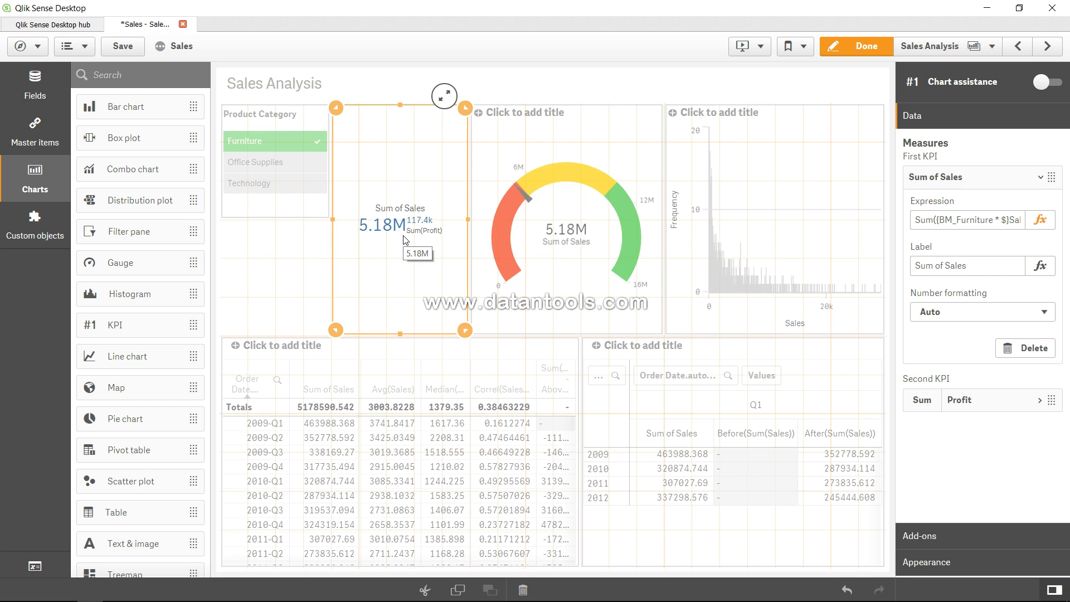
Add a Ship Mode filter pane below Product Category, tall enough to show all values.
{"action": "left_click", "coordinate": [309, 255]}
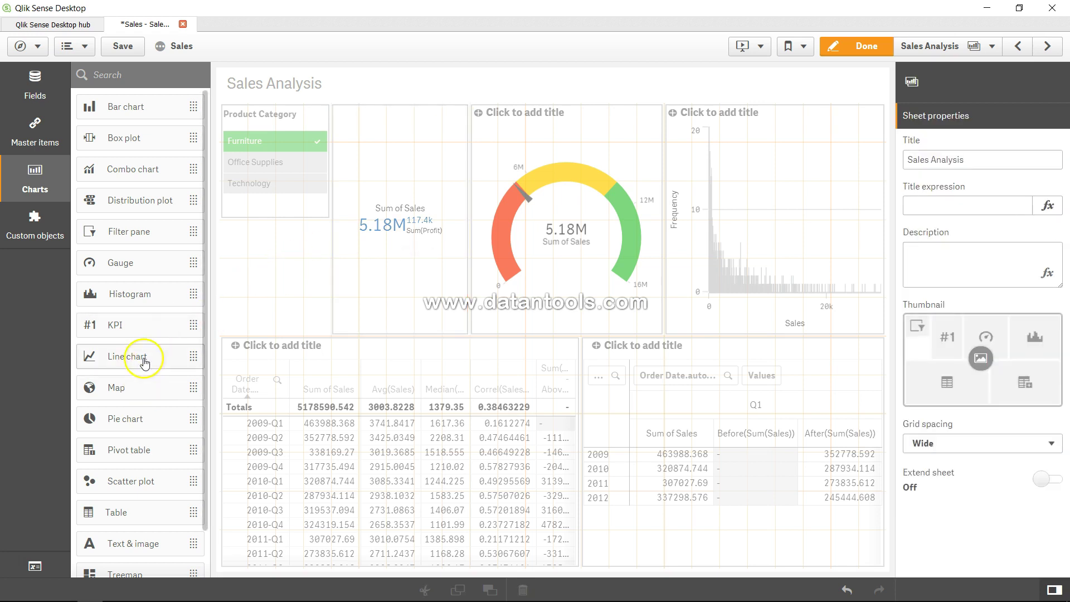
{"action": "left_click_drag", "start_coordinate": [137, 237], "coordinate": [250, 249]}
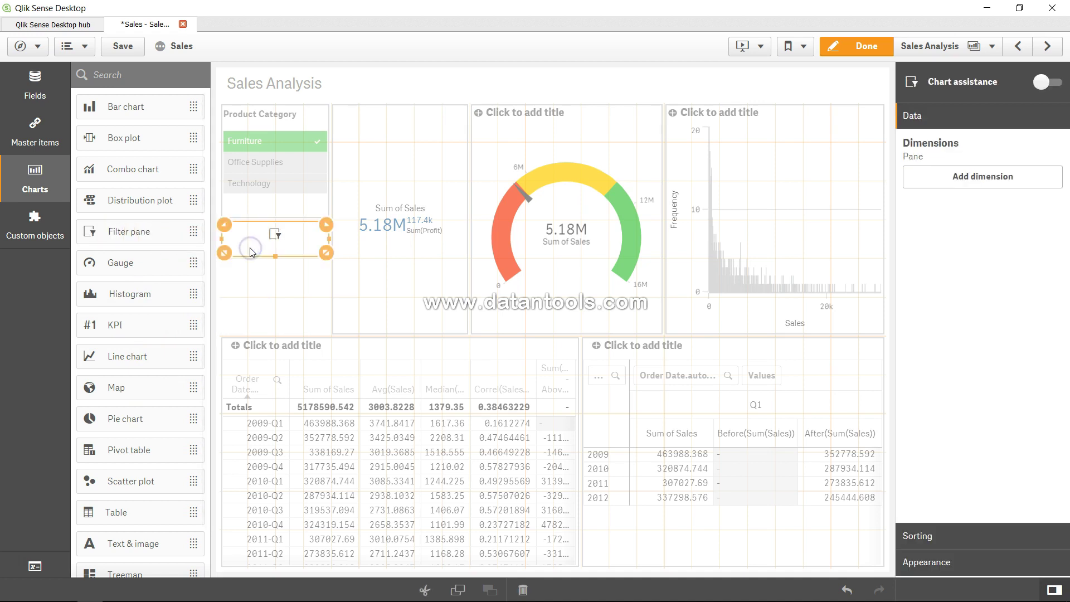
{"action": "left_click", "coordinate": [979, 176]}
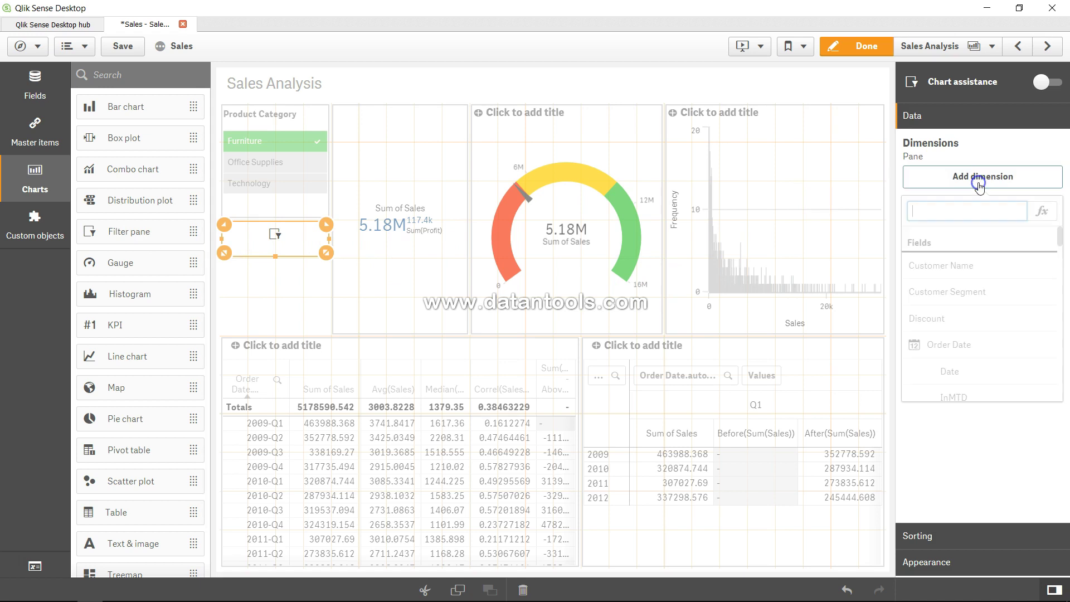
{"action": "type", "text": "Ship "}
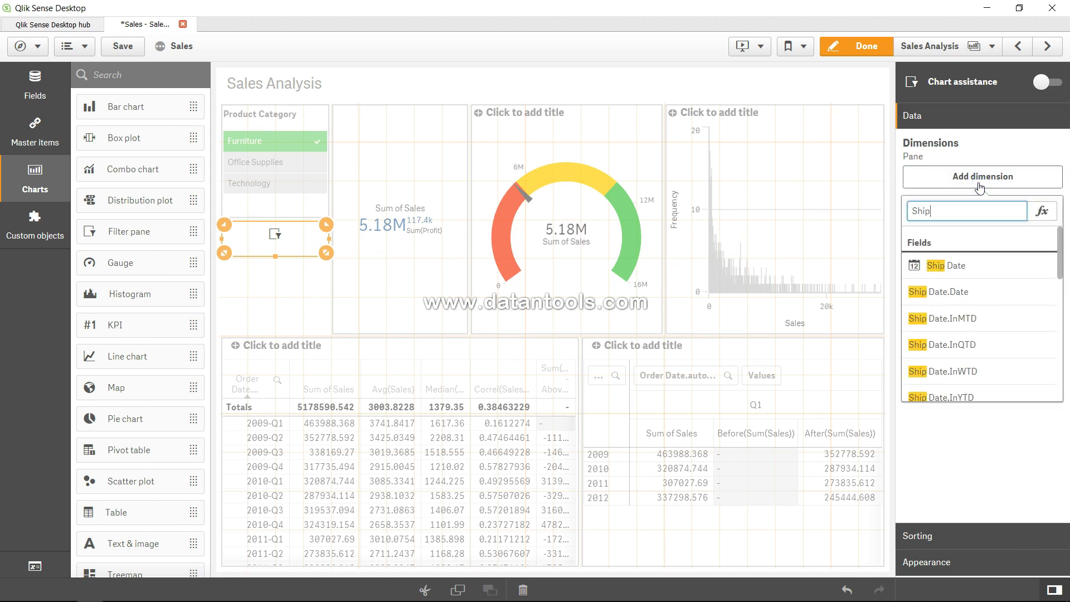
{"action": "type", "text": "mode"}
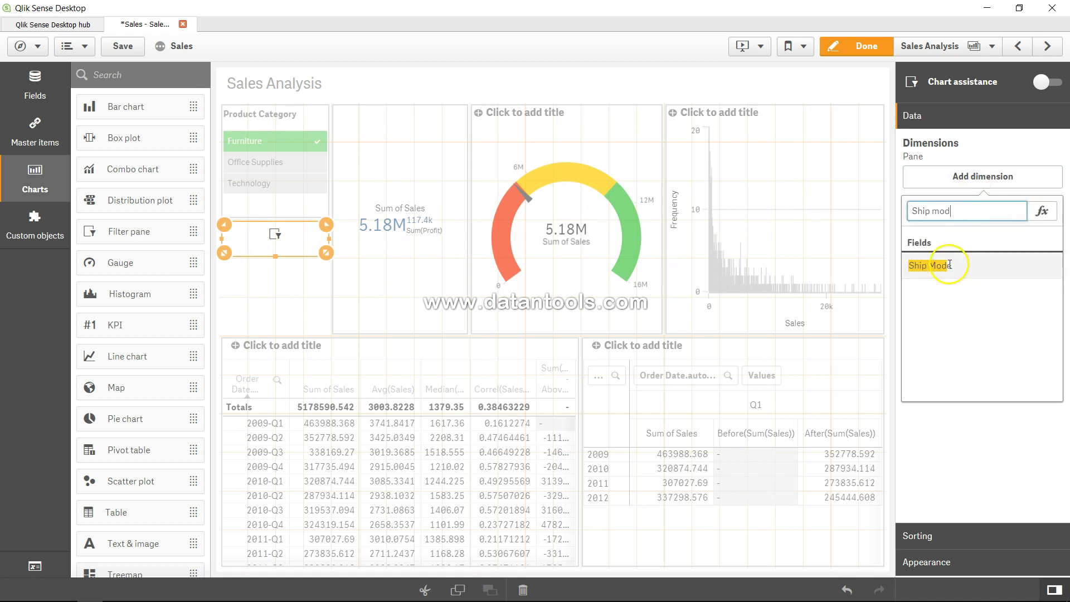
{"action": "left_click", "coordinate": [949, 265]}
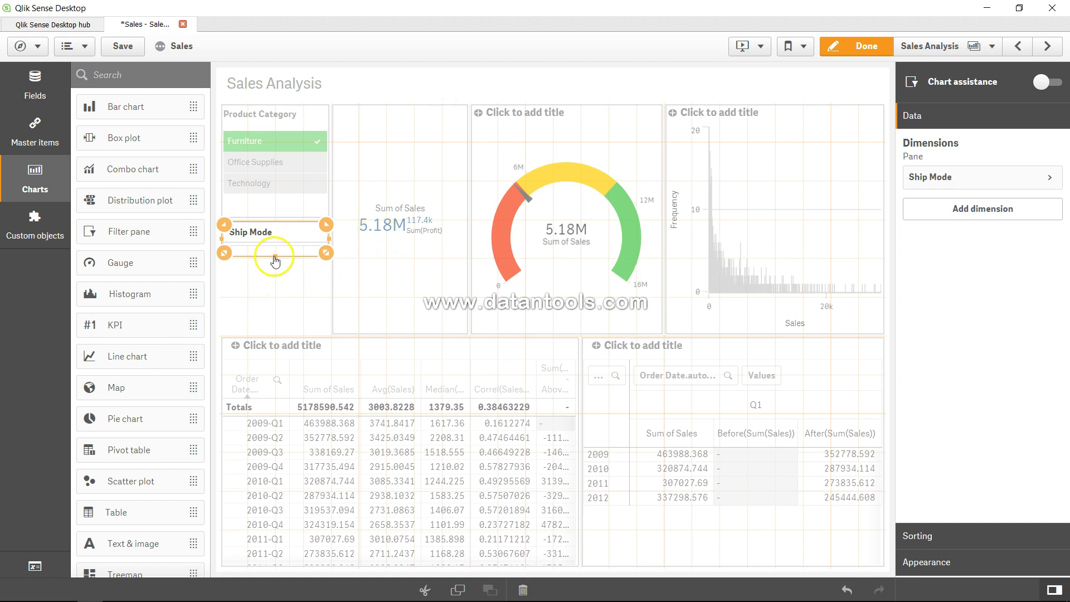
{"action": "left_click_drag", "start_coordinate": [274, 273], "coordinate": [274, 320]}
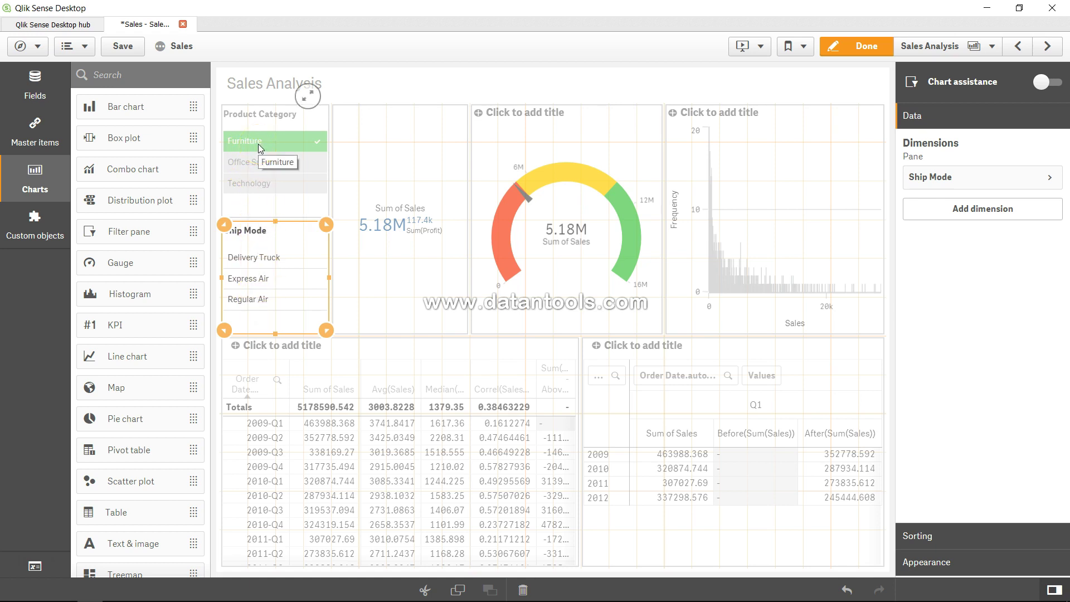
{"action": "left_click", "coordinate": [262, 262]}
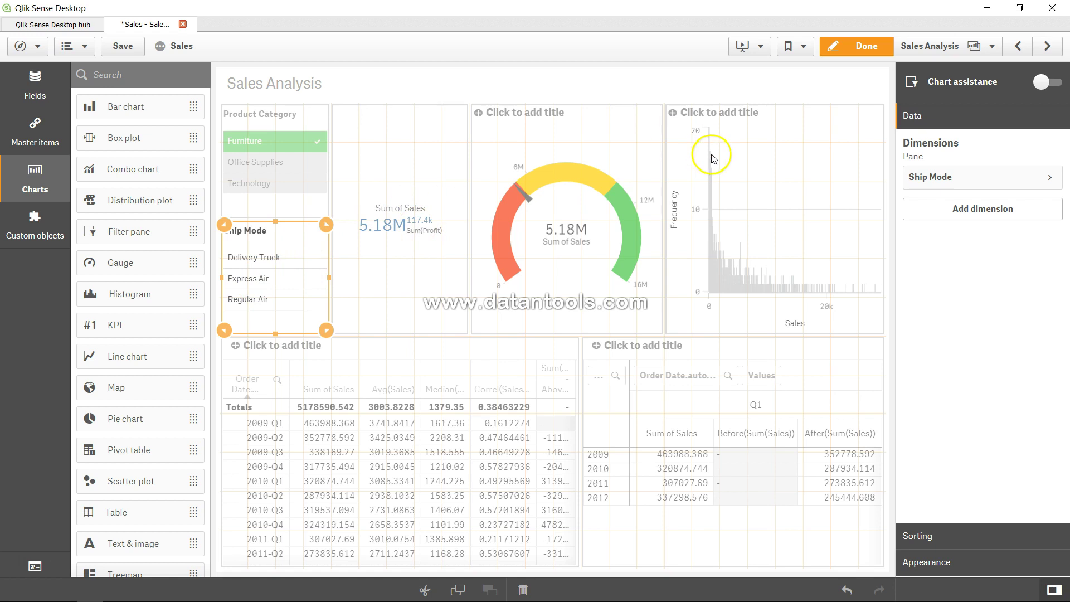
Leave editing and clear the Furniture selection, leaving the gauge at 14.92M.
{"action": "left_click", "coordinate": [848, 50]}
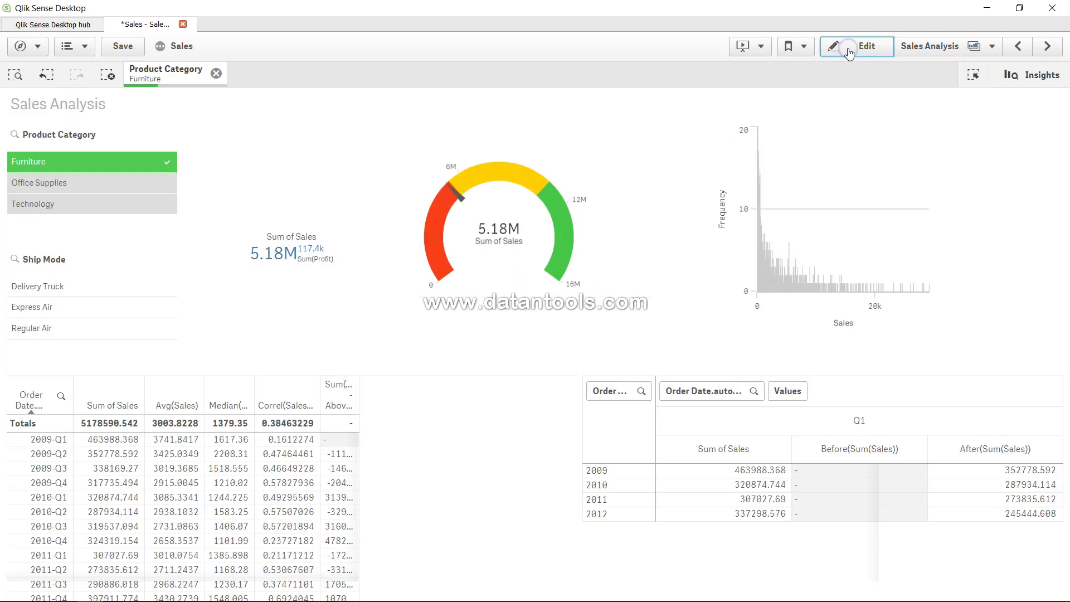
{"action": "left_click", "coordinate": [216, 74]}
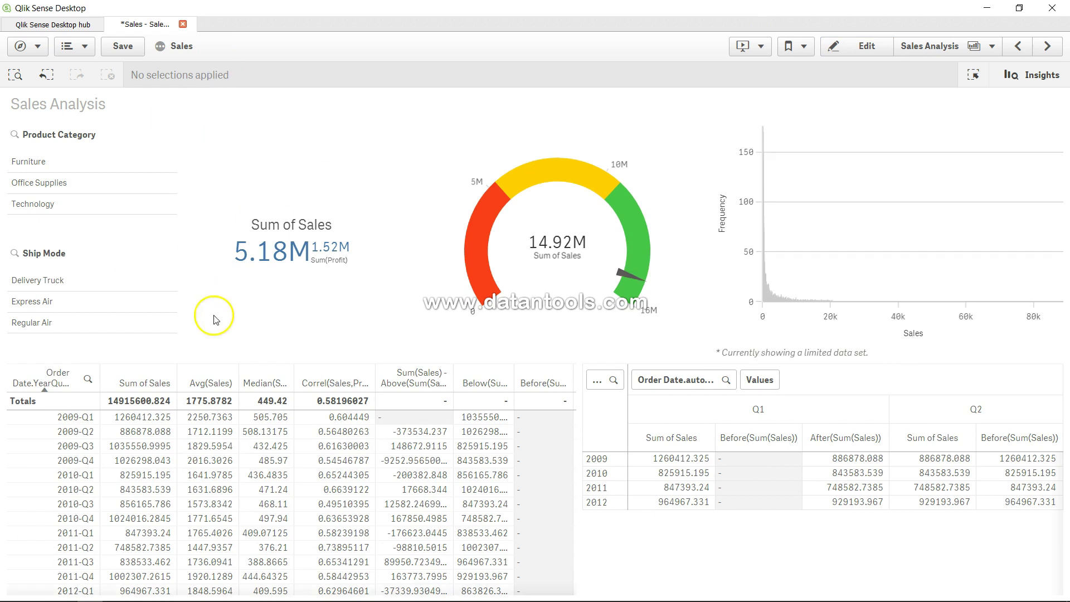
{"action": "mouse_move", "coordinate": [249, 258]}
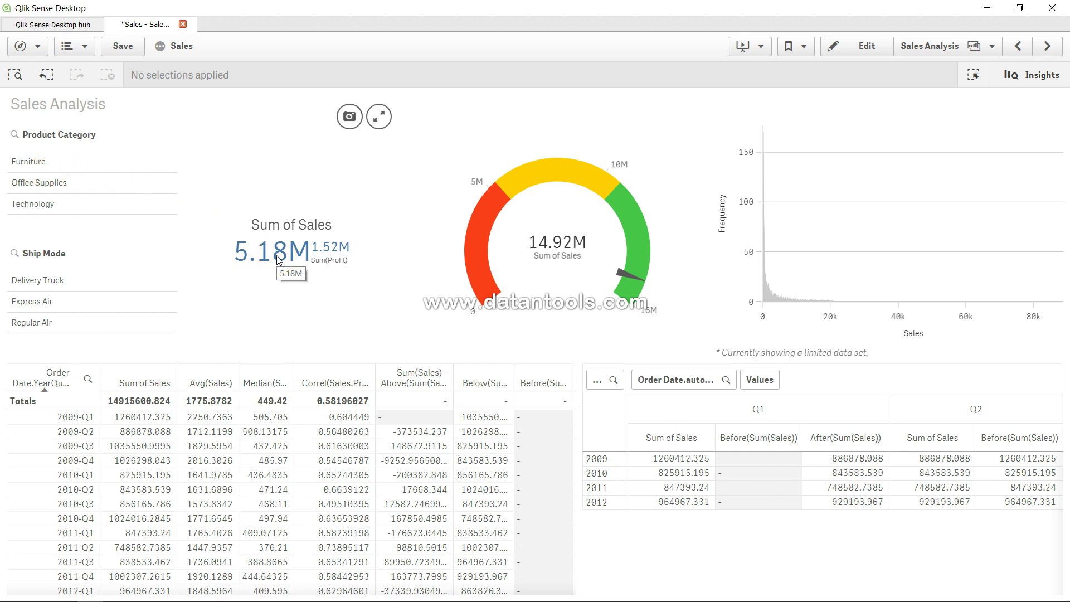
{"action": "left_click", "coordinate": [56, 282]}
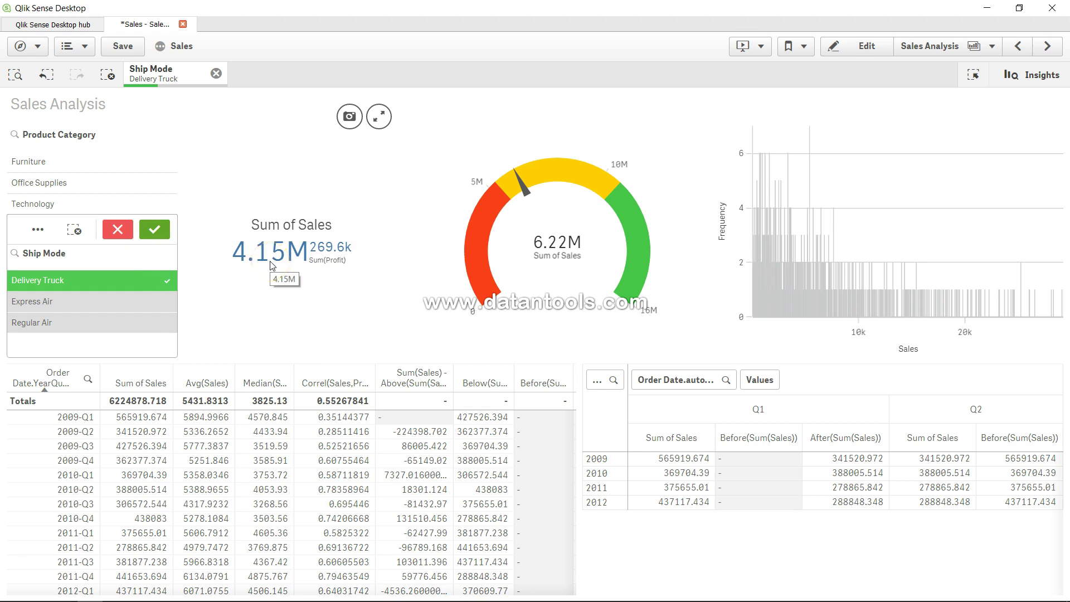
{"action": "left_click", "coordinate": [88, 299]}
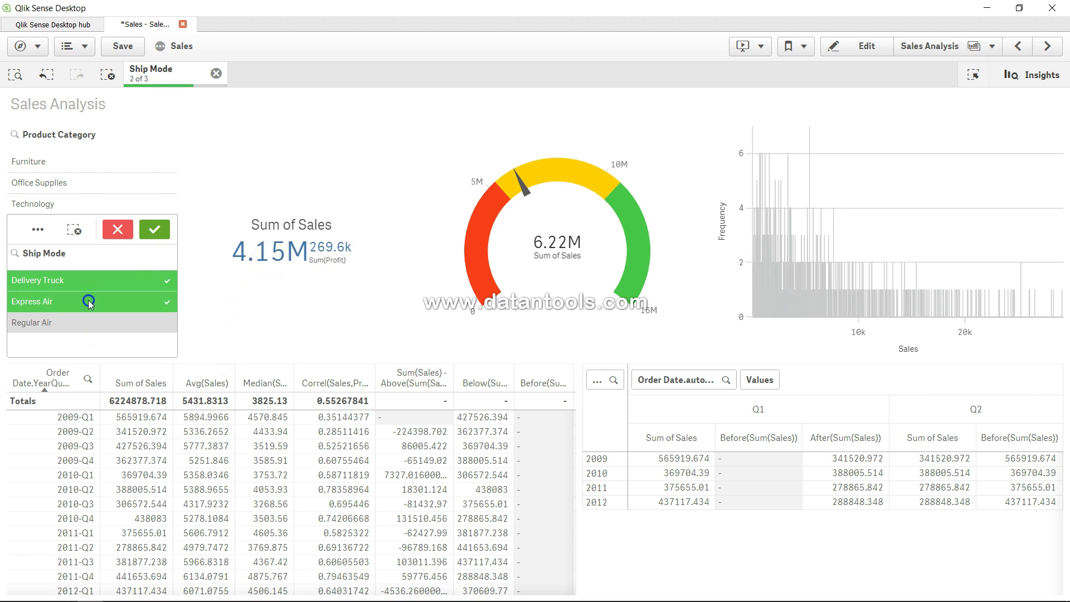
{"action": "left_click", "coordinate": [102, 276]}
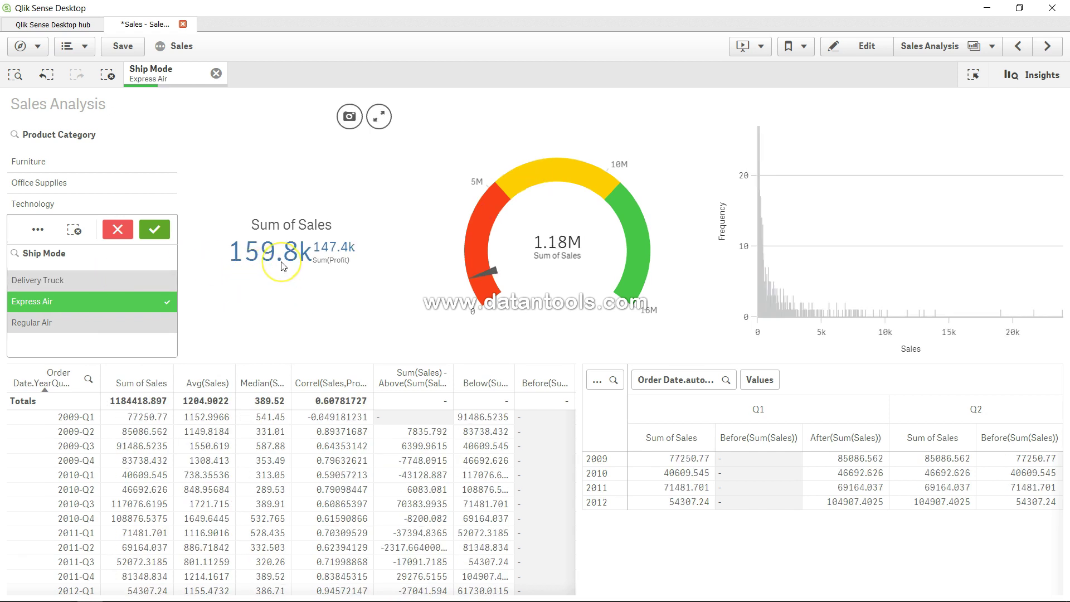
{"action": "left_click", "coordinate": [102, 325]}
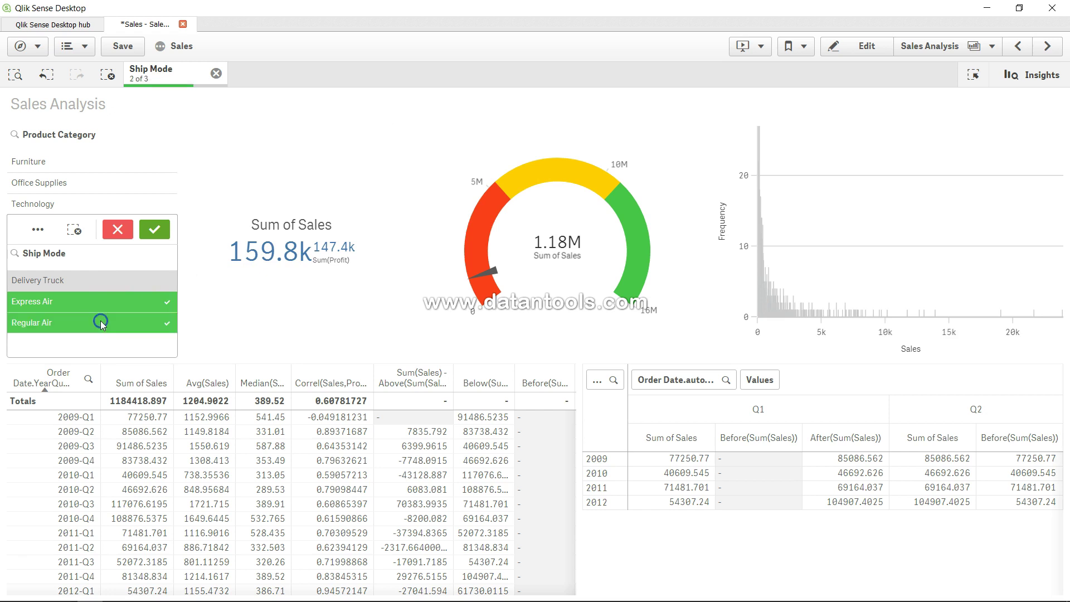
{"action": "left_click", "coordinate": [116, 303]}
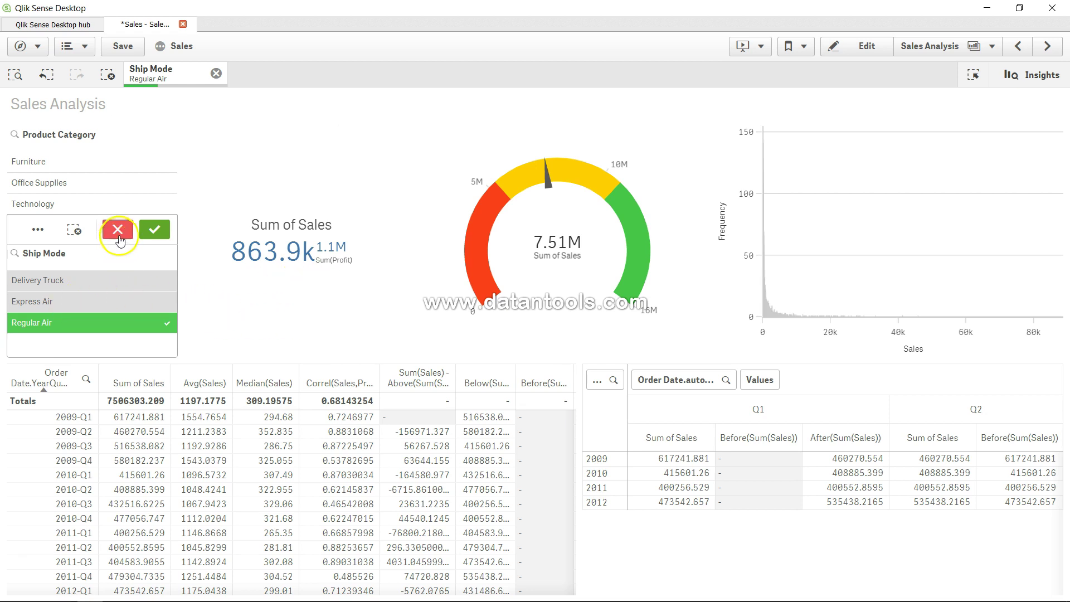
{"action": "left_click", "coordinate": [215, 73]}
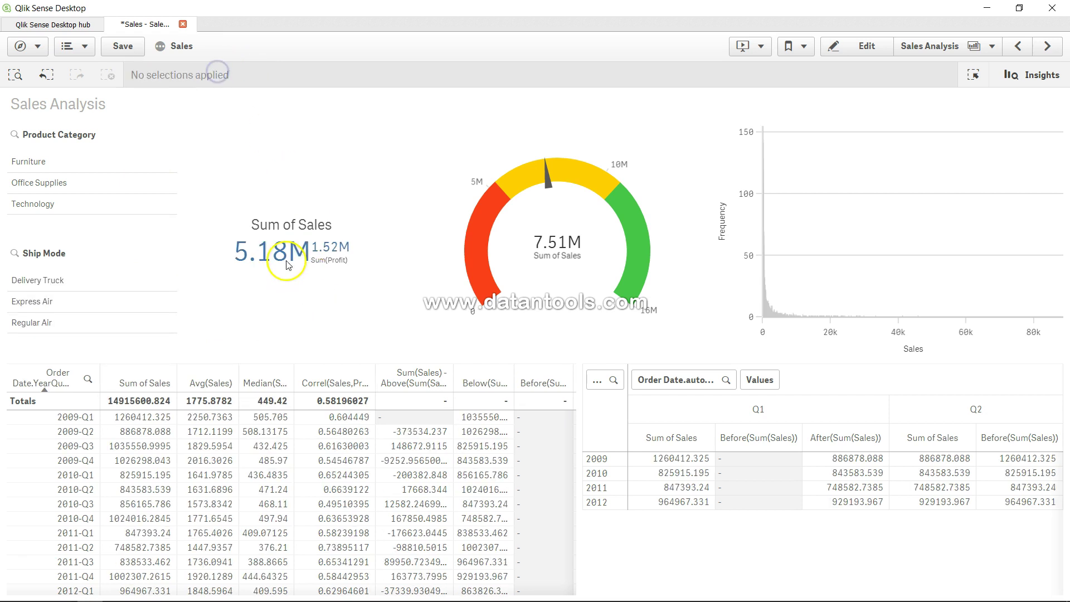